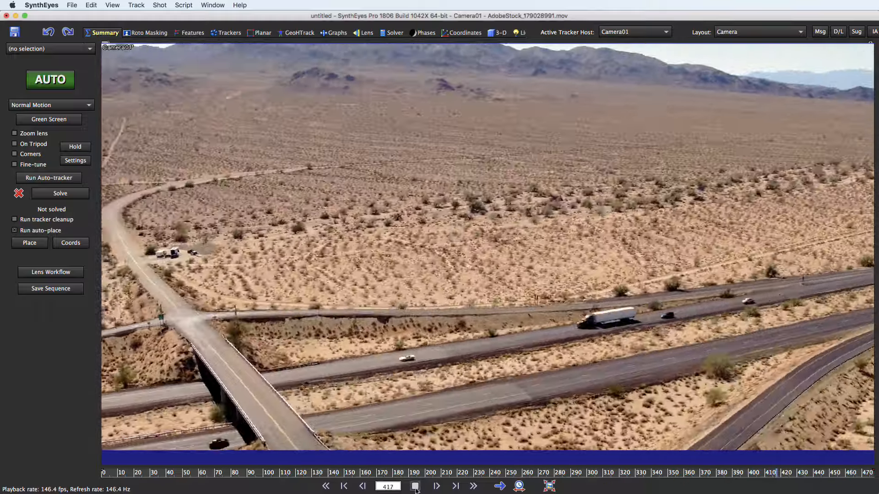
# Stop playback and set the advanced feature controls to minimum 100 trackers per frame and maximum tracker count 1000.
pyautogui.click(415, 488)
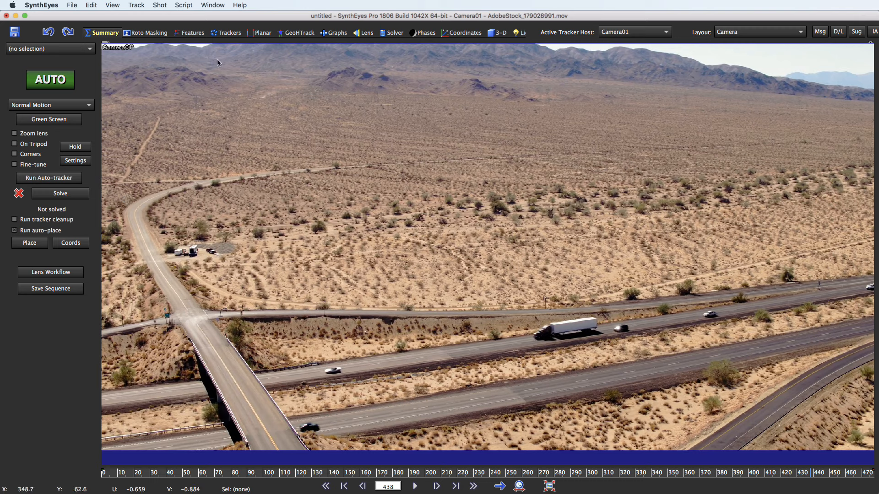
pyautogui.click(192, 33)
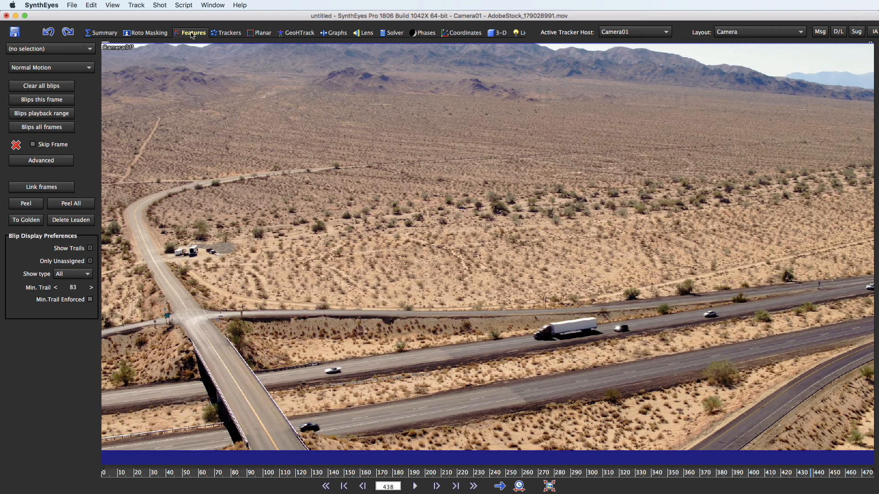
pyautogui.click(52, 162)
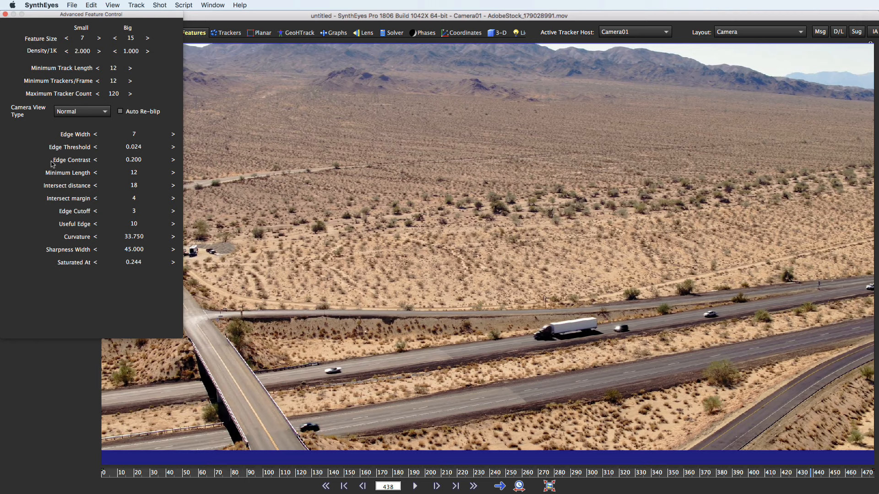
pyautogui.doubleClick(115, 82)
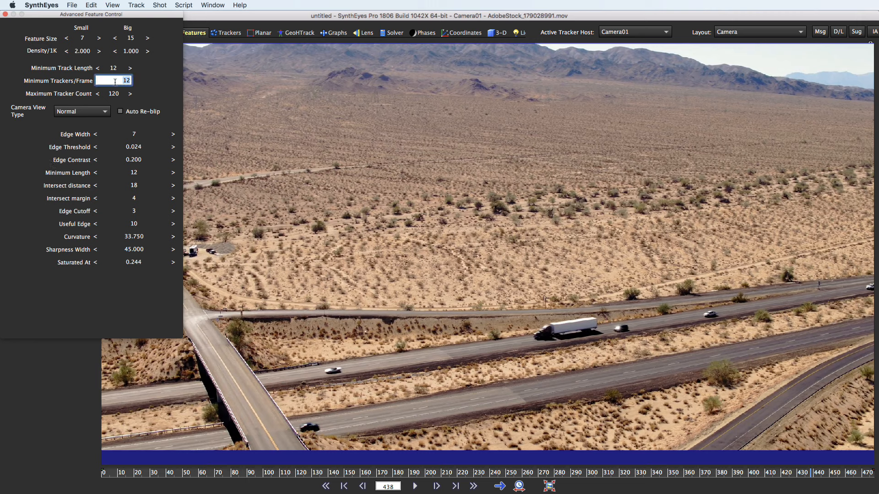
pyautogui.write('100')
pyautogui.press('Tab')
pyautogui.write('1000')
pyautogui.press('Return')
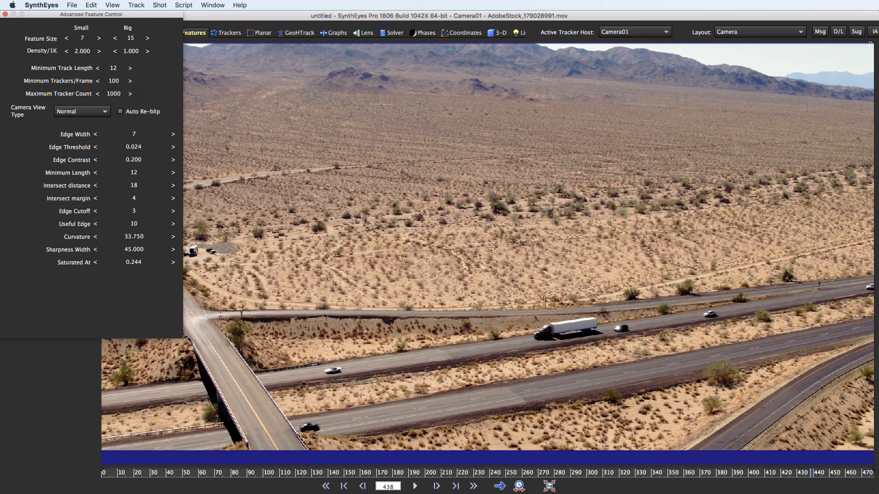
pyautogui.click(5, 14)
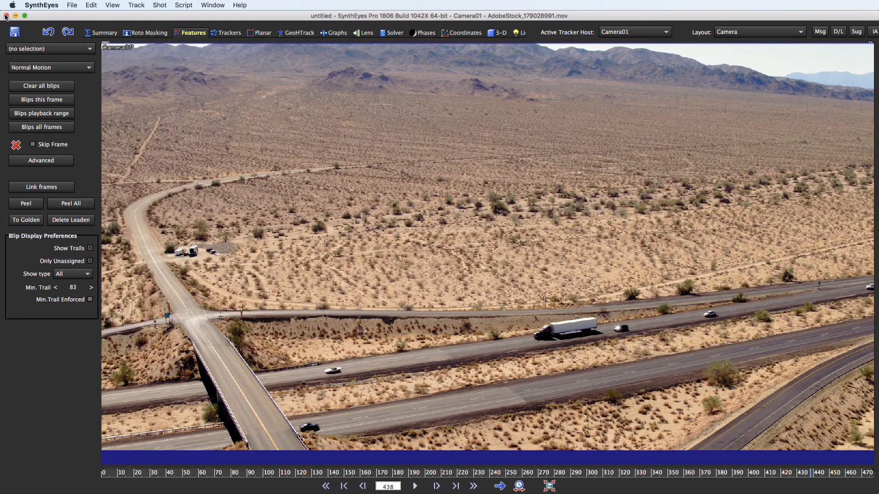
# Run the auto-tracker on the shot and review the generated trackers across several frames.
pyautogui.click(108, 32)
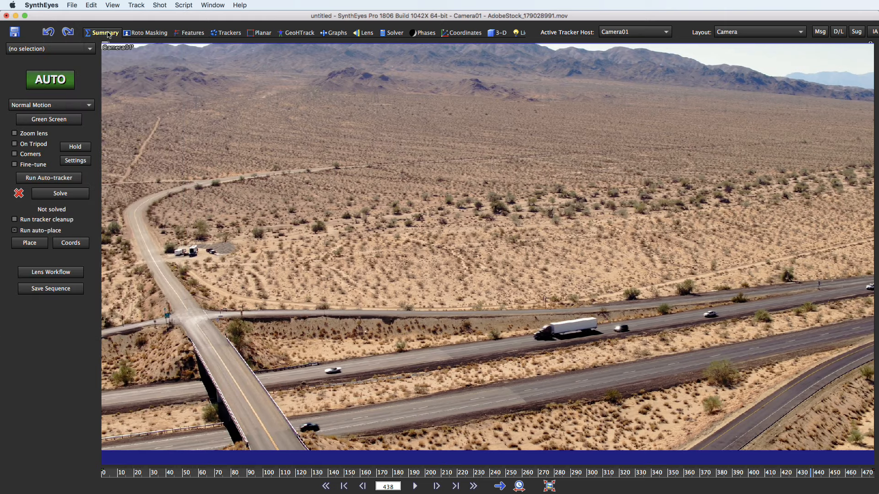
pyautogui.click(53, 179)
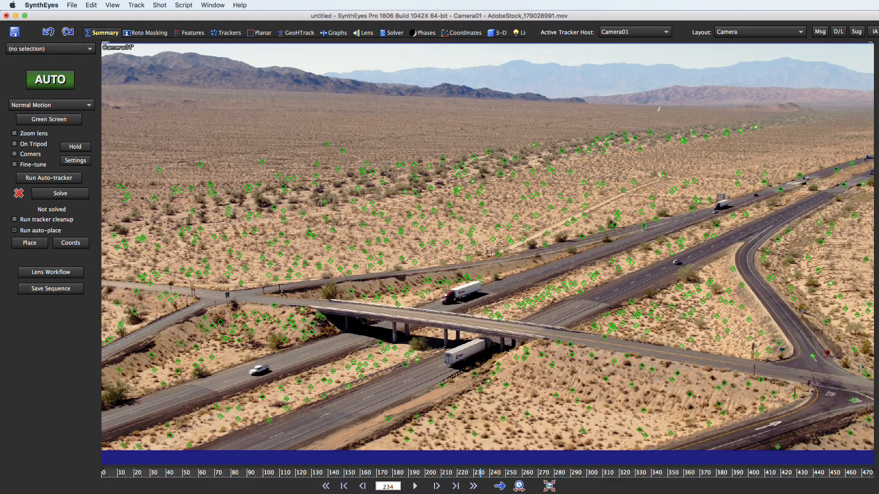
pyautogui.moveTo(481, 474); pyautogui.dragTo(275, 458)
pyautogui.press('super+Tab')
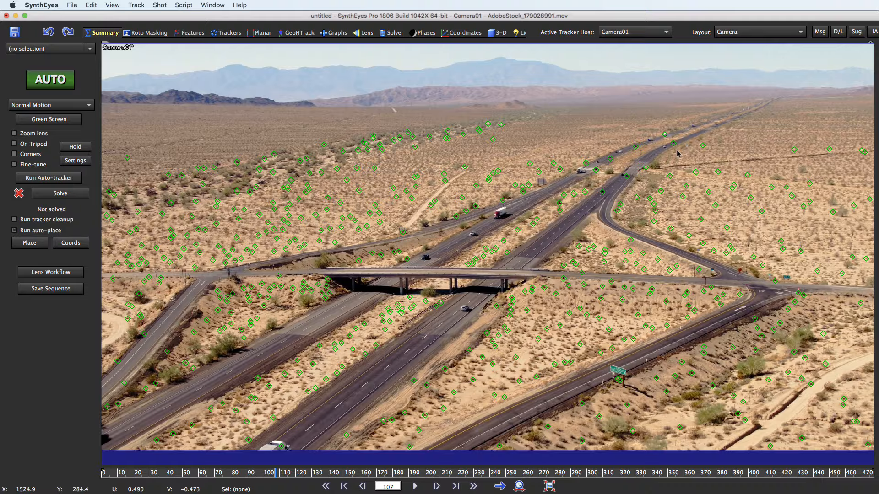
pyautogui.click(115, 466)
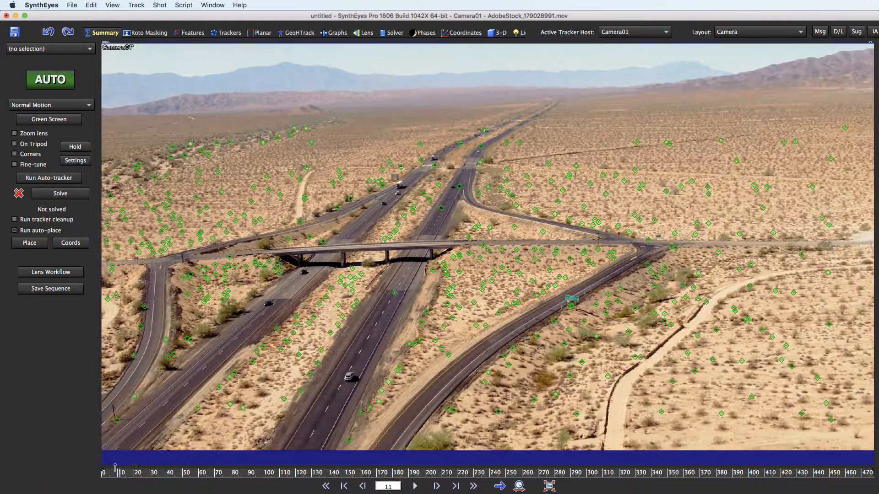
pyautogui.moveTo(115, 466); pyautogui.dragTo(230, 436)
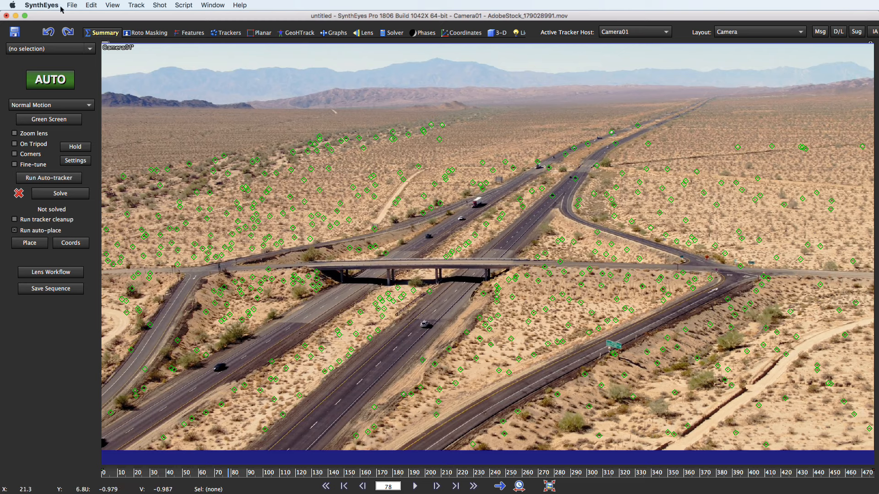
# Run the Find erratic trackers script with its default settings.
pyautogui.click(138, 5)
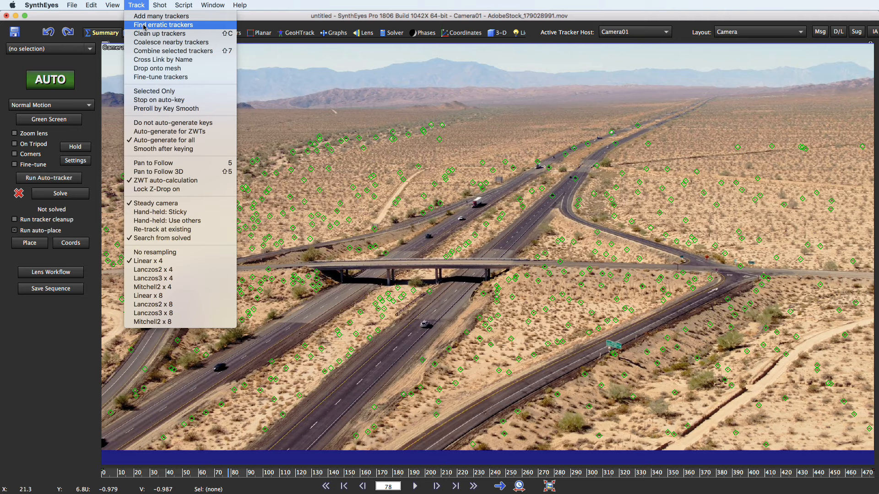
pyautogui.click(144, 26)
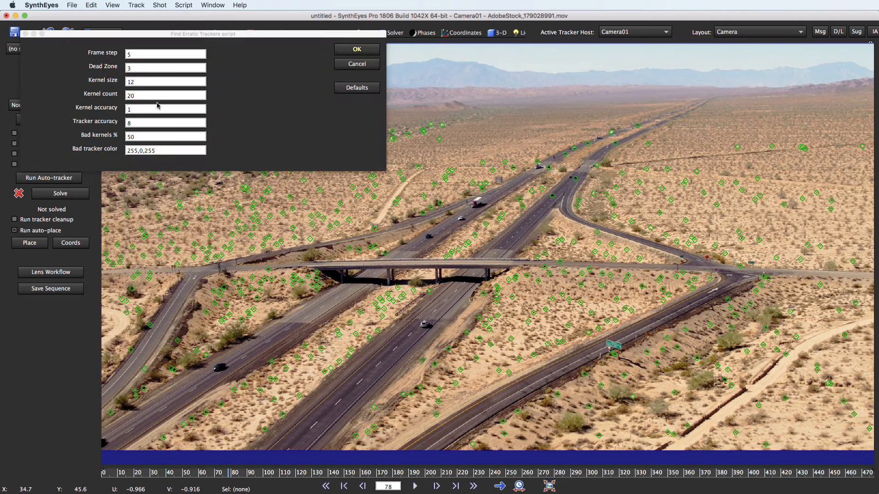
pyautogui.click(357, 49)
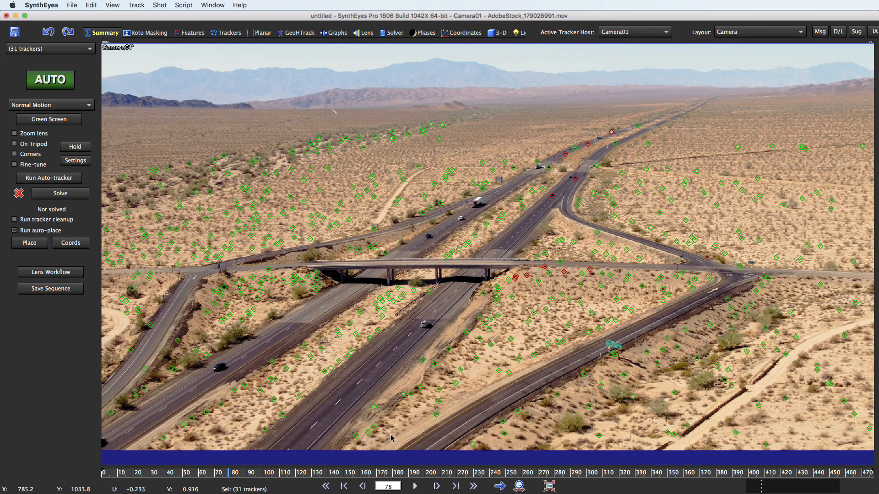
# Review the flagged erratic trackers along the shot and delete all of them.
pyautogui.moveTo(228, 473); pyautogui.dragTo(174, 475)
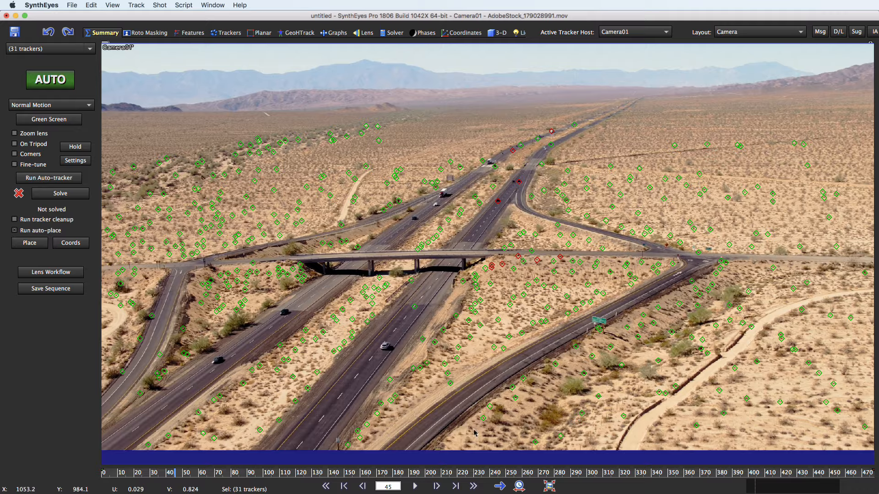
pyautogui.click(385, 473)
pyautogui.moveTo(384, 458)
pyautogui.mouseDown()
pyautogui.moveTo(611, 458)
pyautogui.moveTo(357, 457)
pyautogui.moveTo(411, 458)
pyautogui.moveTo(391, 458)
pyautogui.mouseUp()
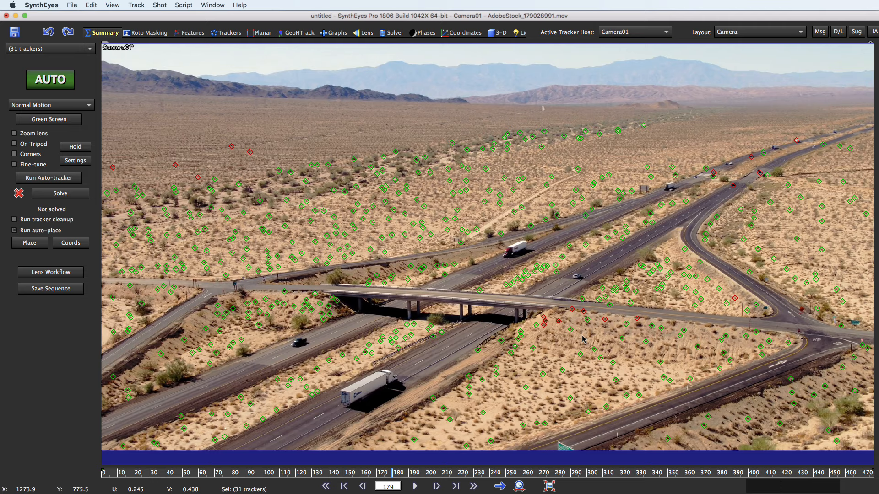
pyautogui.click(691, 268)
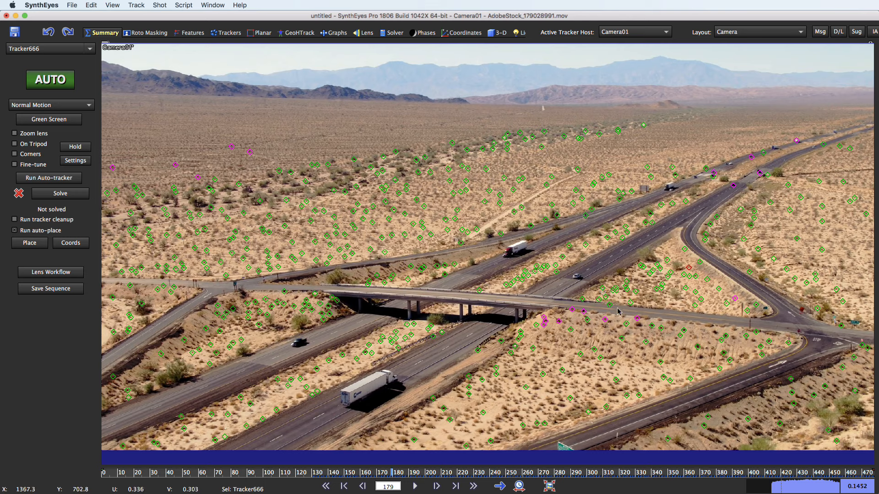
pyautogui.click(48, 32)
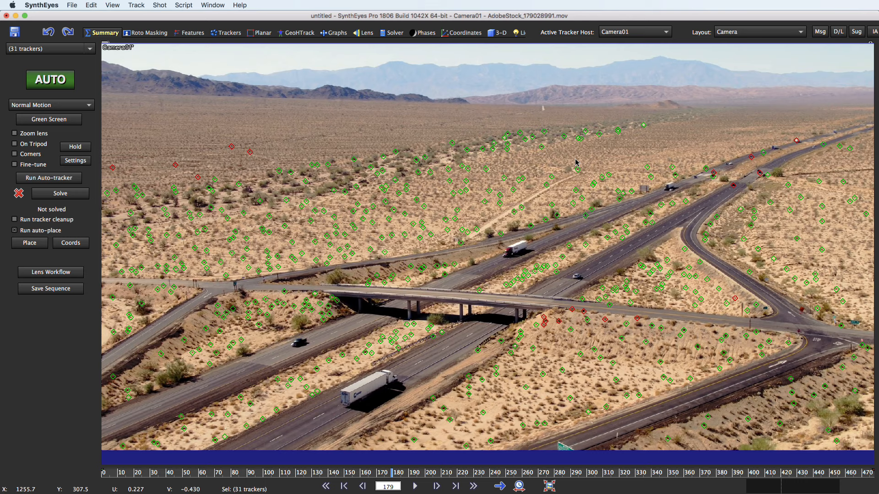
pyautogui.press('Delete')
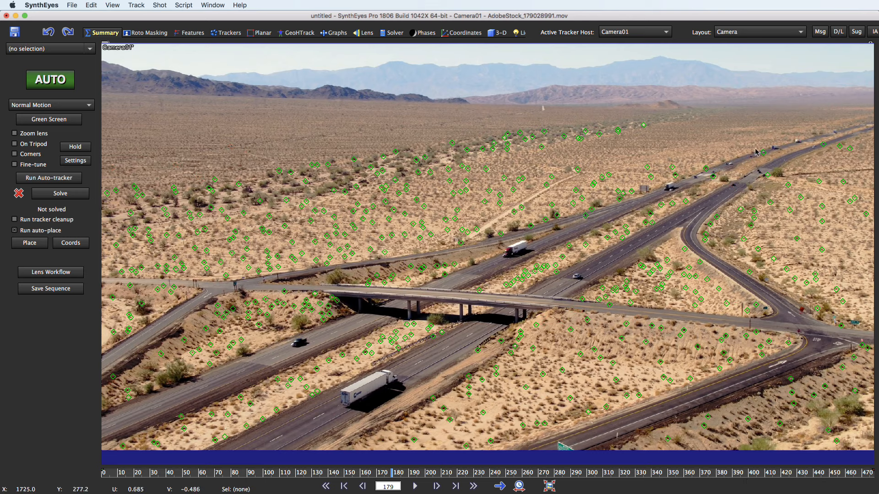
# Check the remaining trackers across the shot, then run an Automatic camera solve and accept it.
pyautogui.click(227, 33)
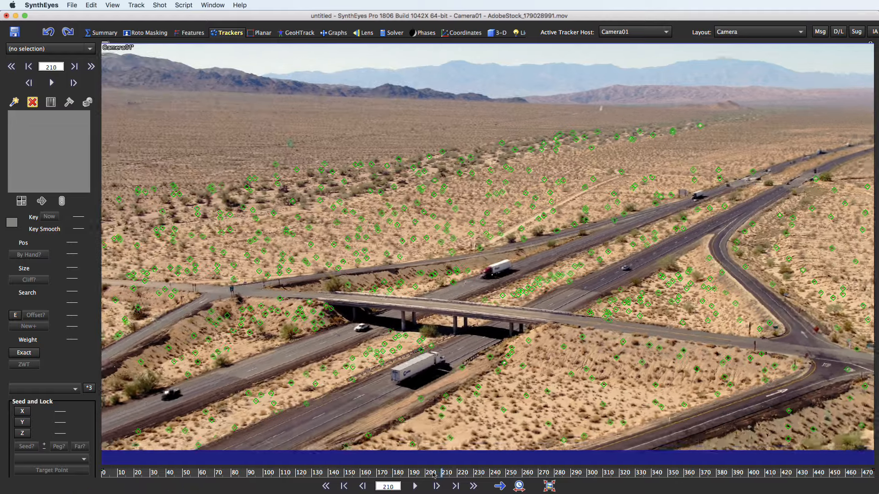
pyautogui.click(390, 466)
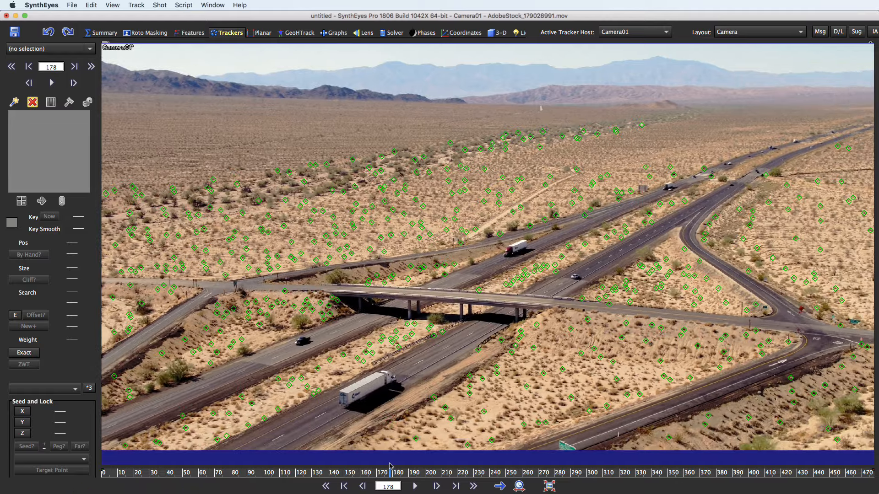
pyautogui.moveTo(390, 463); pyautogui.dragTo(319, 467)
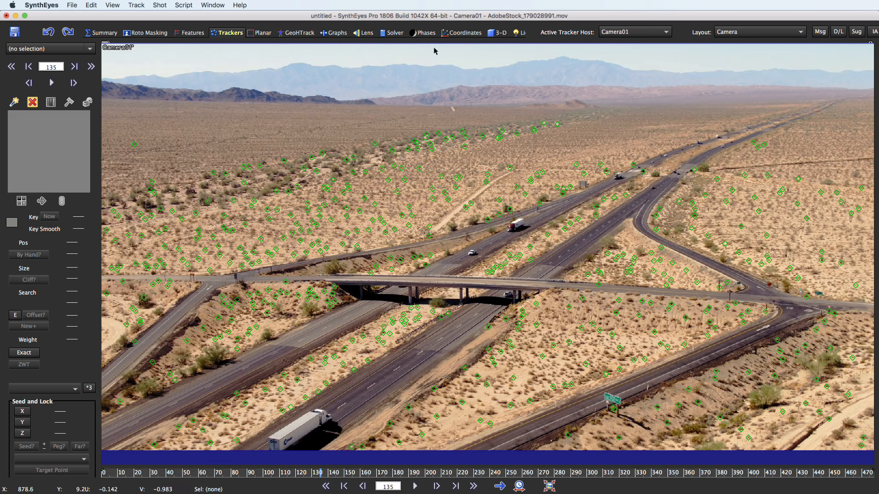
pyautogui.click(394, 33)
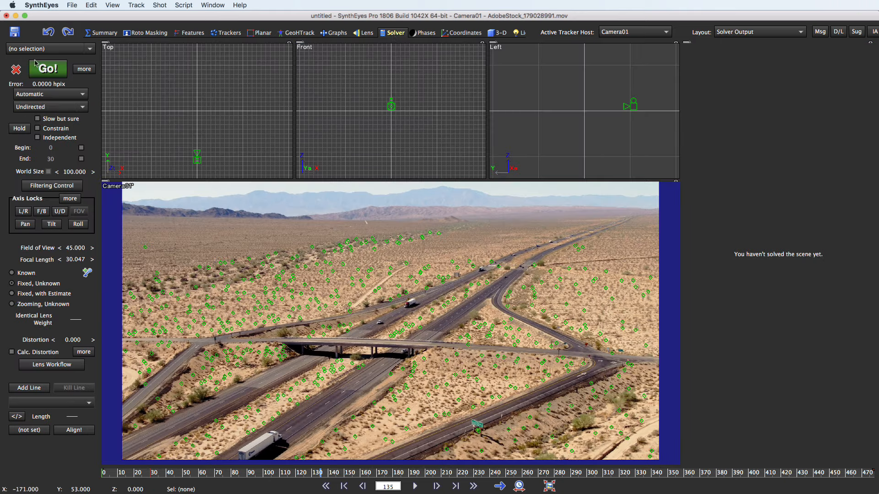
pyautogui.click(54, 70)
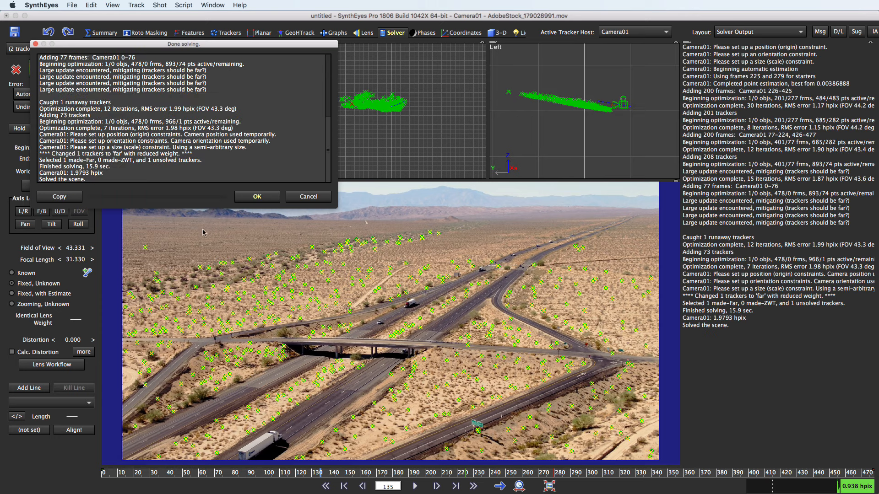
pyautogui.click(257, 197)
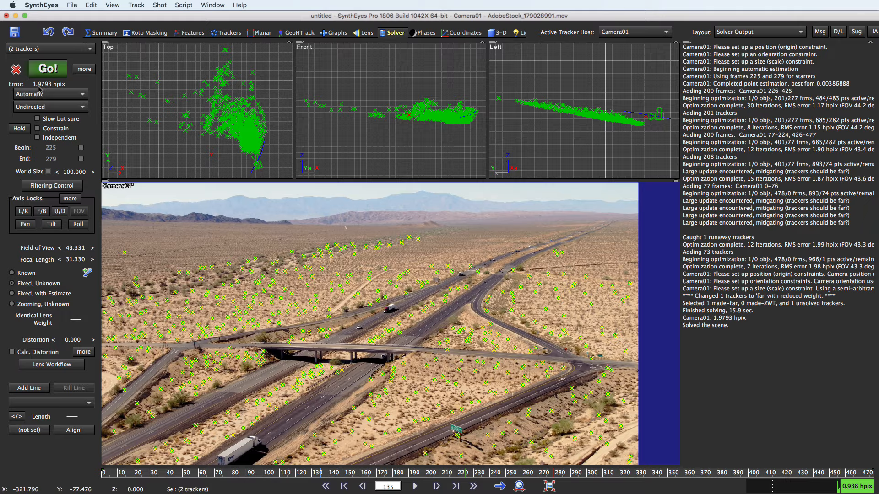
pyautogui.moveTo(427, 474); pyautogui.dragTo(380, 474)
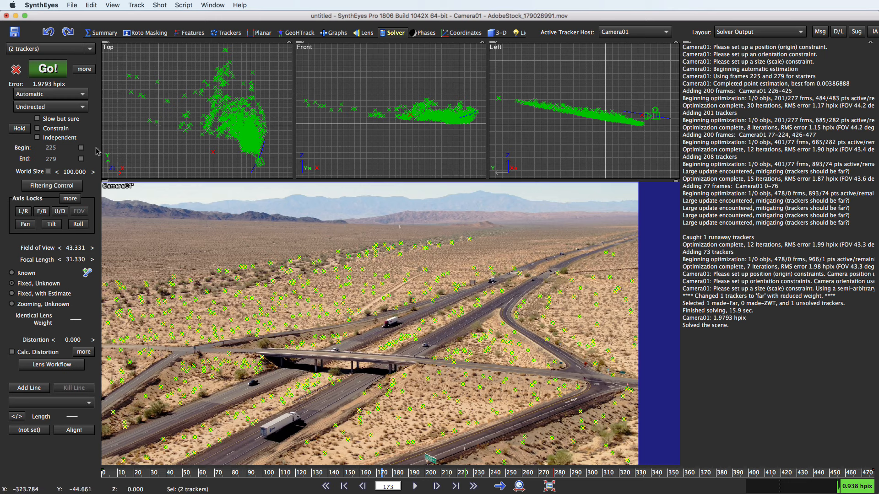
# Enable calculation of Quadratic Distortion in the advanced lens controls and set the solver mode to Refine.
pyautogui.click(84, 352)
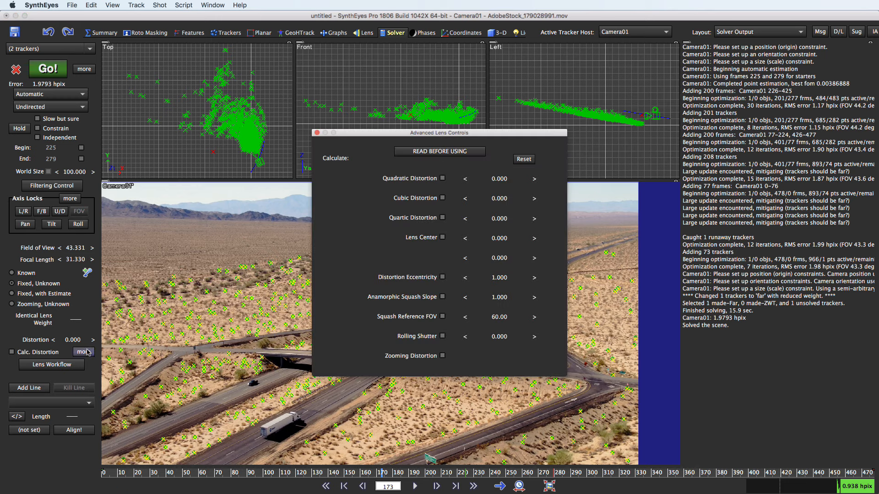
pyautogui.click(442, 178)
pyautogui.click(66, 95)
pyautogui.click(59, 104)
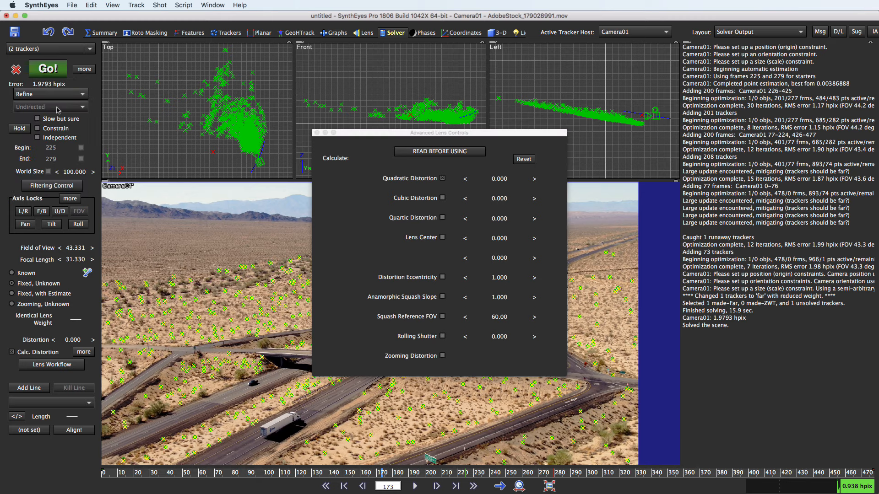
# Run the refined solve, accept its result and close the advanced lens controls.
pyautogui.click(46, 69)
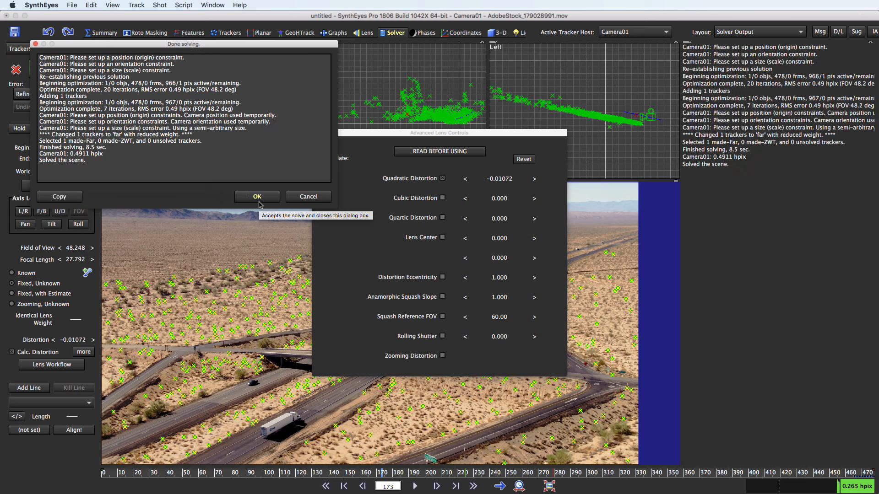
pyautogui.click(256, 198)
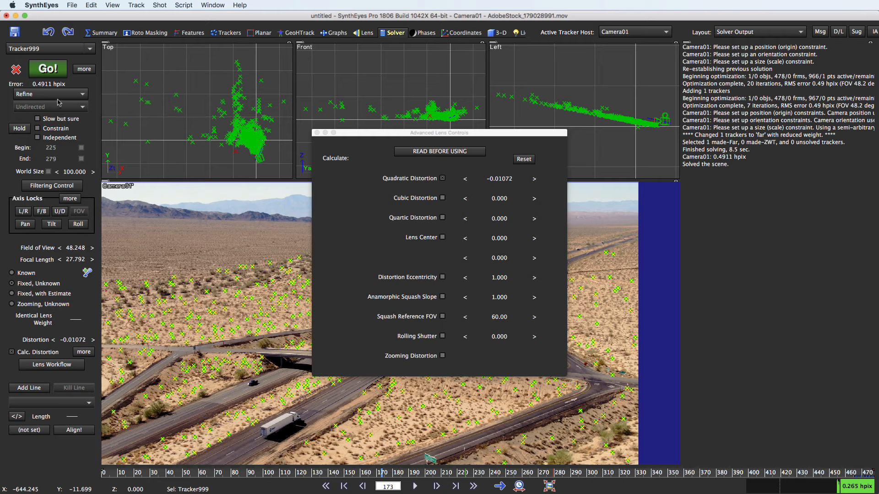
pyautogui.moveTo(357, 137); pyautogui.dragTo(639, 210)
pyautogui.click(602, 204)
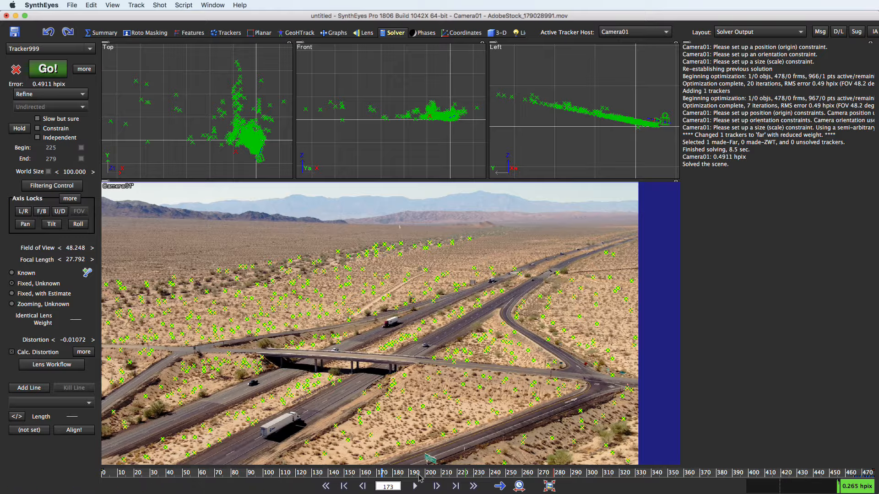
# Play and scrub through the solved shot to check how the trackers stick, ending at frame 0.
pyautogui.click(415, 485)
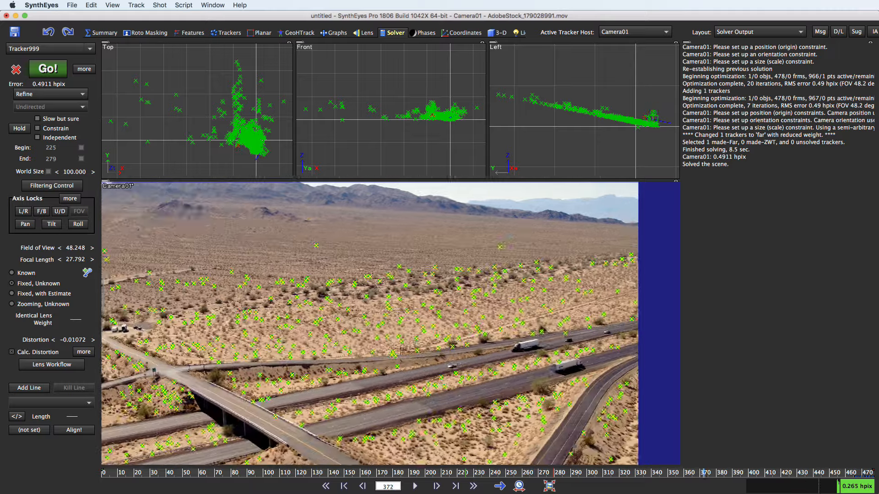
pyautogui.moveTo(571, 473); pyautogui.dragTo(542, 474)
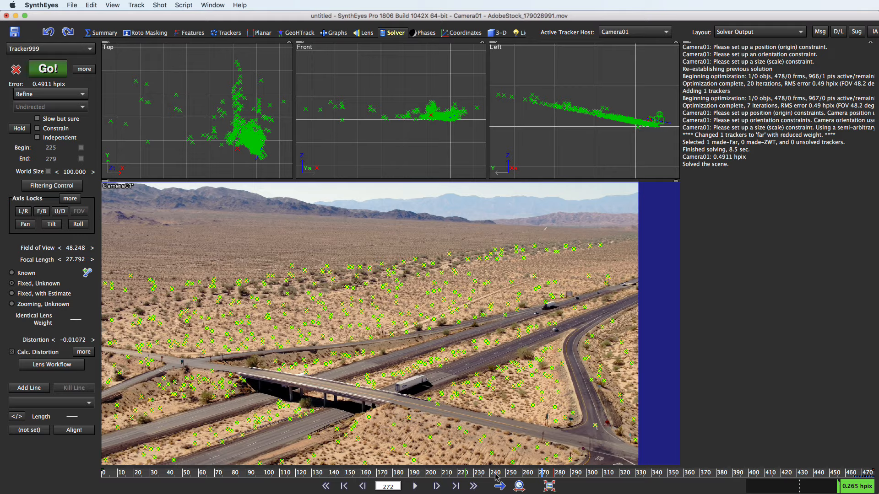
pyautogui.moveTo(500, 475); pyautogui.dragTo(686, 476)
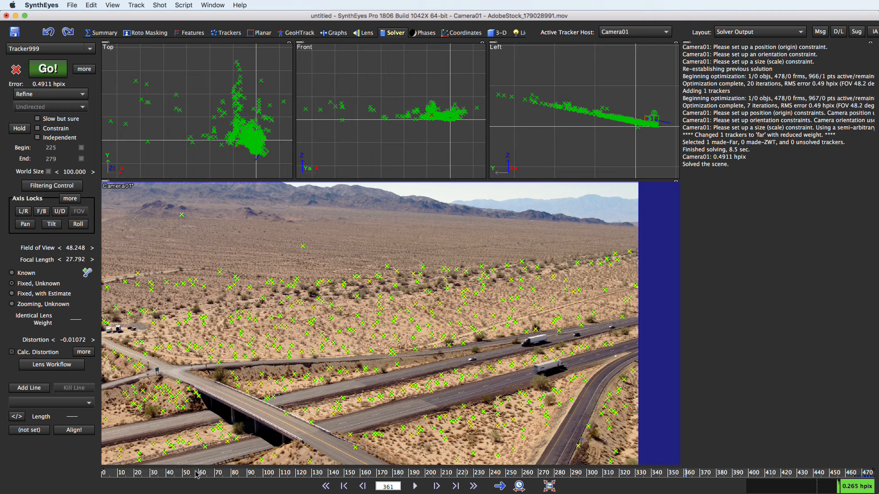
pyautogui.click(161, 473)
pyautogui.moveTo(142, 468); pyautogui.dragTo(36, 463)
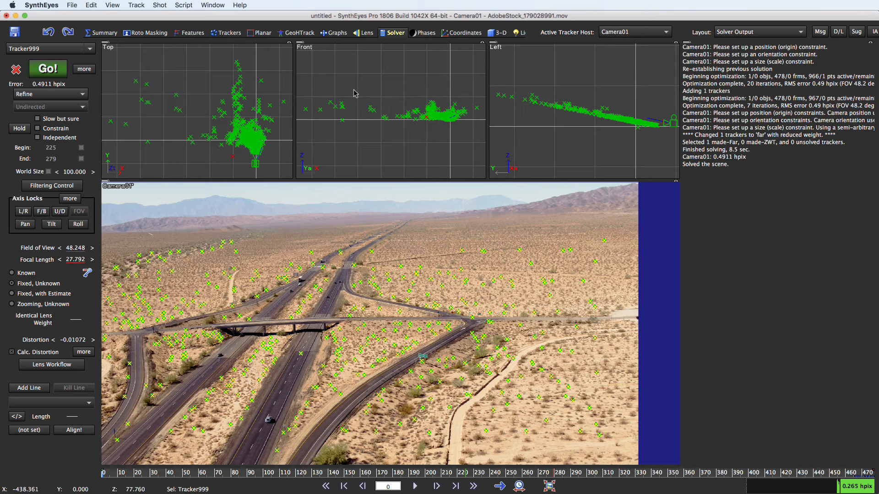
# Graph all trackers together with the FOM curves hidden, and isolate the tracker whose error curve stands out near the shot's end.
pyautogui.click(340, 33)
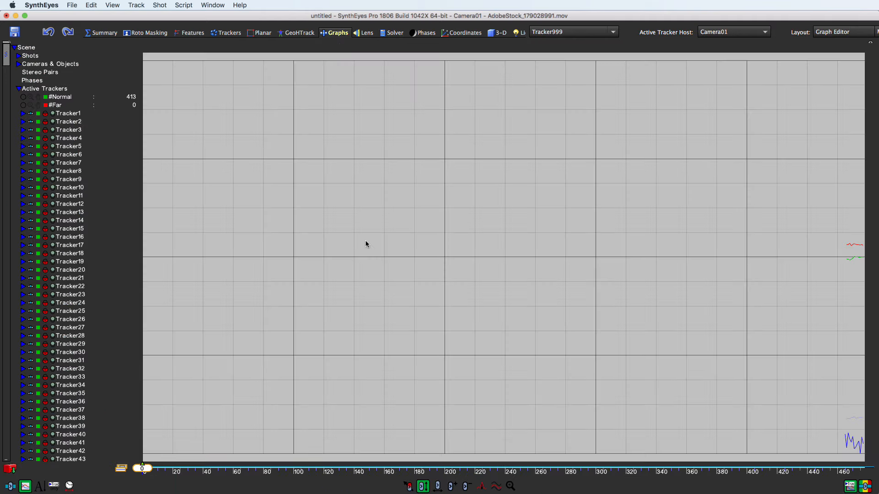
pyautogui.hotkey('ctrl', 'a')
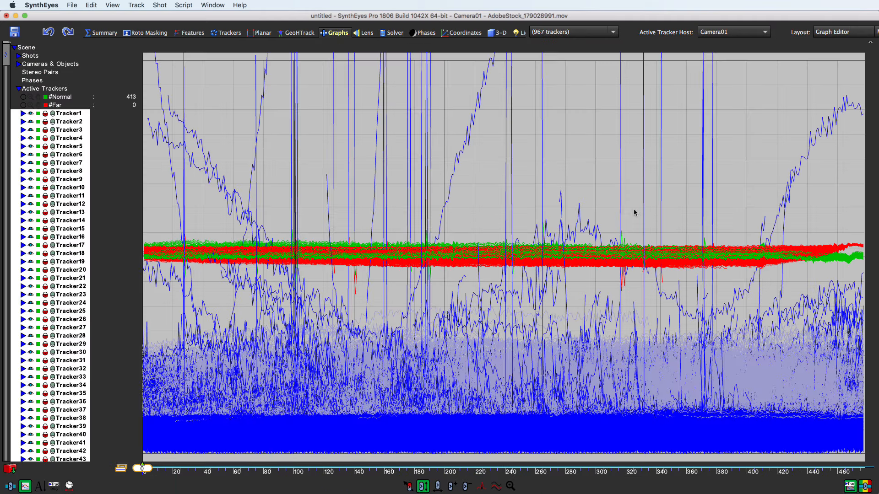
pyautogui.click(22, 113)
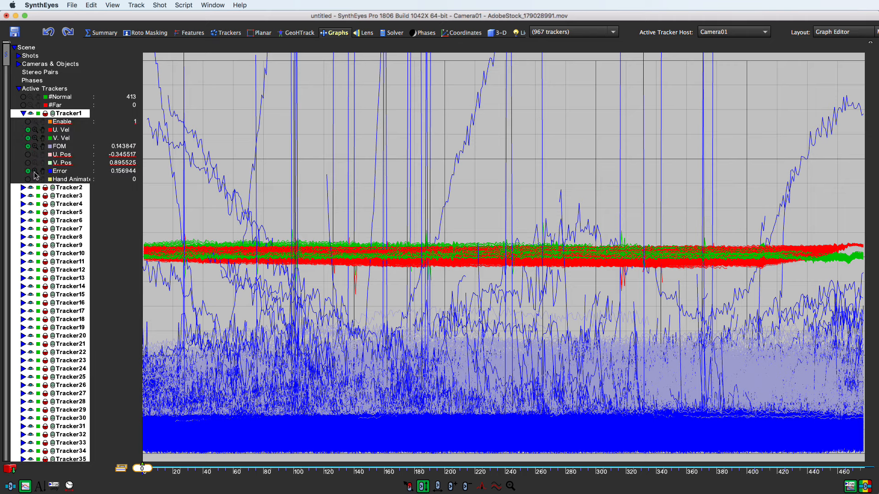
pyautogui.click(28, 146)
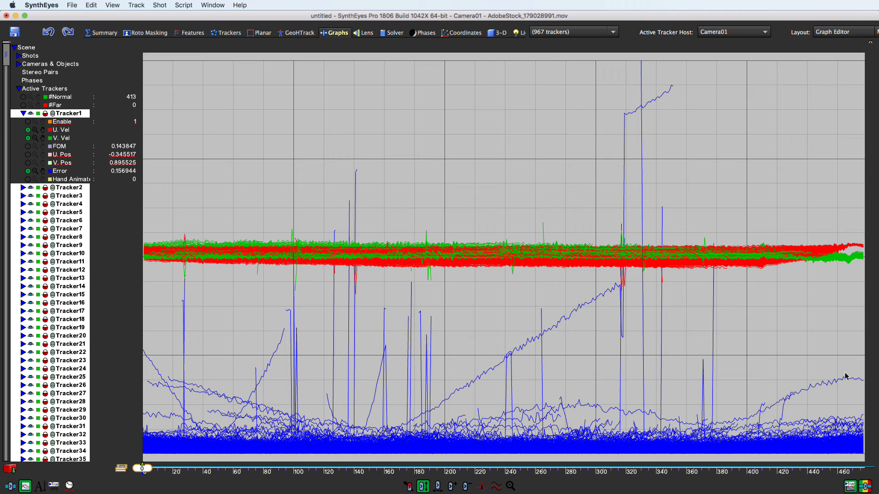
pyautogui.click(496, 486)
pyautogui.click(814, 388)
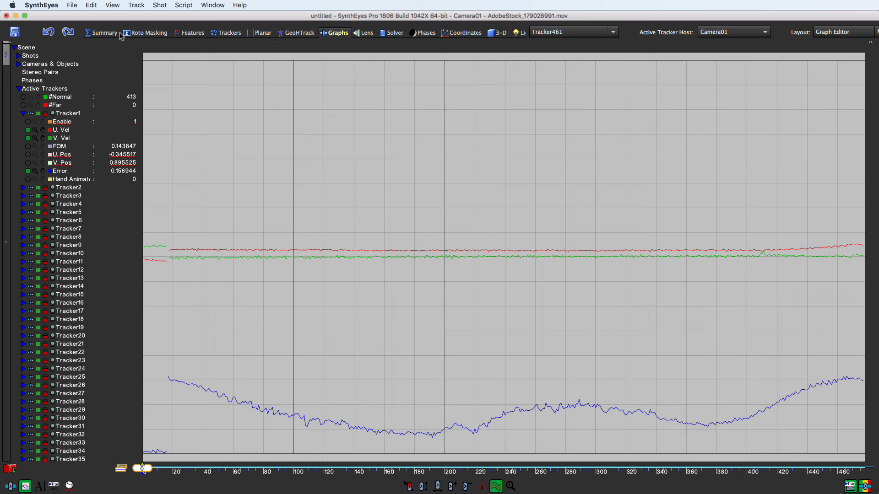
# Scrub the shot through frames 276 and 403 in the camera view to examine how the isolated high-error tracker behaves.
pyautogui.click(104, 33)
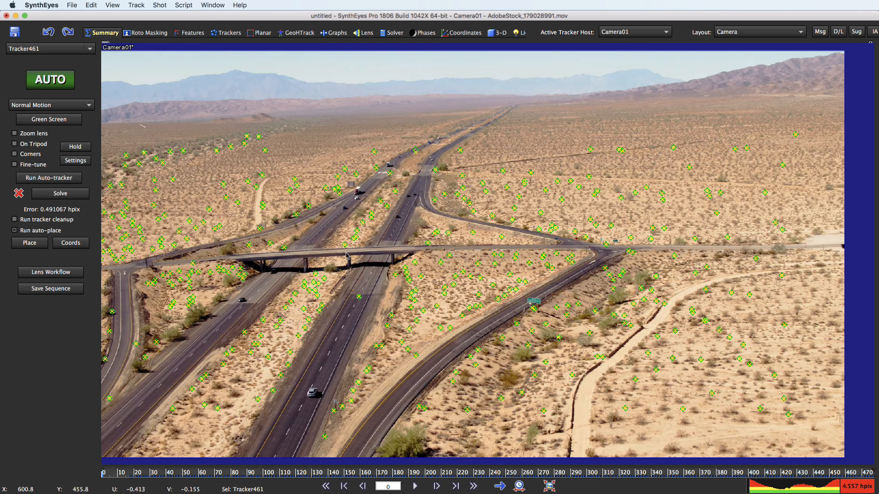
pyautogui.moveTo(220, 469); pyautogui.dragTo(548, 477)
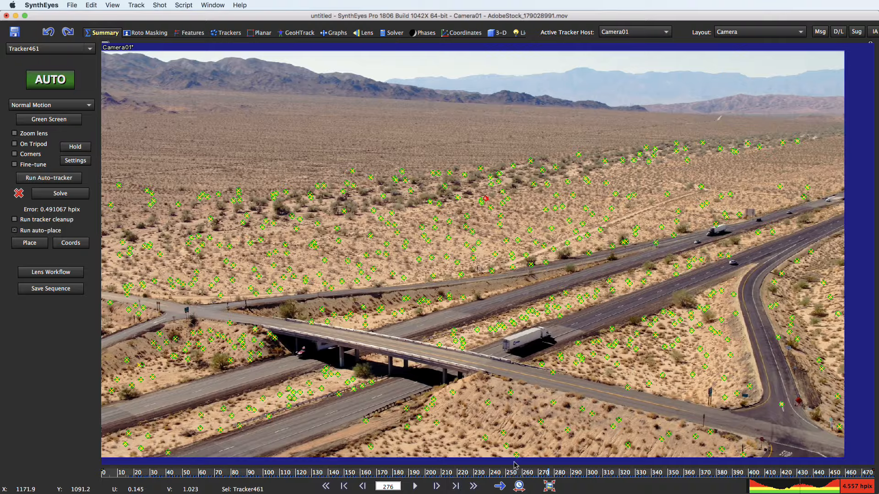
pyautogui.moveTo(516, 474); pyautogui.dragTo(755, 484)
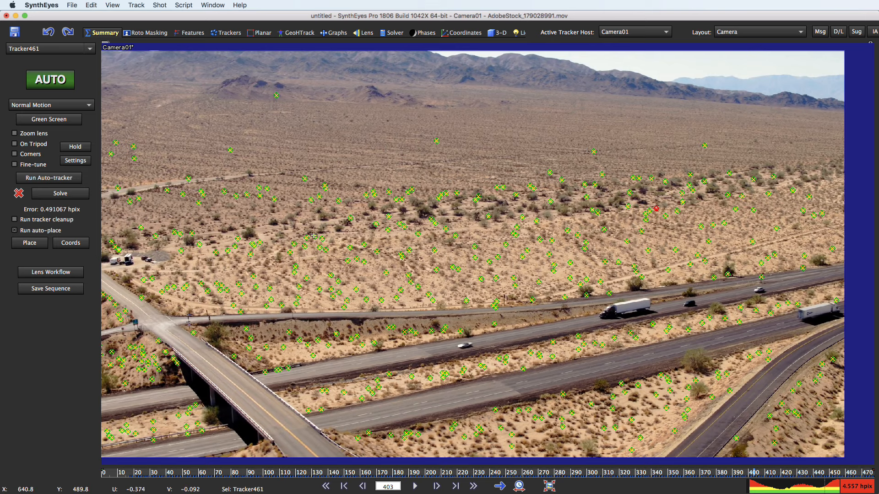
# Undo the history back through the Find Erratic Trackers script run, including the solves and tracker deletions.
pyautogui.moveTo(314, 236)
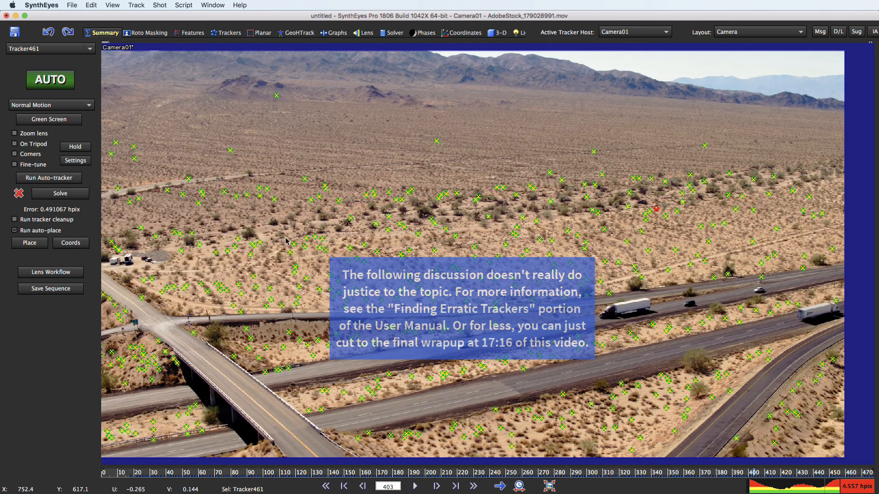
pyautogui.rightClick(52, 31)
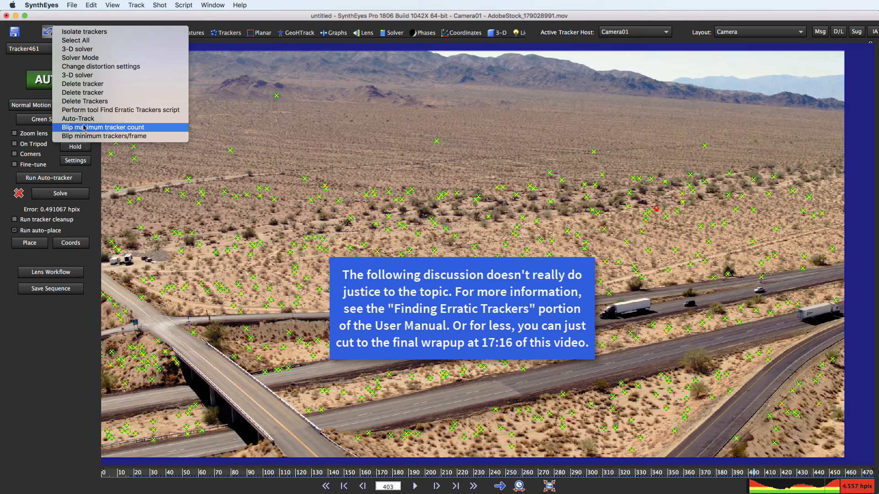
pyautogui.click(87, 110)
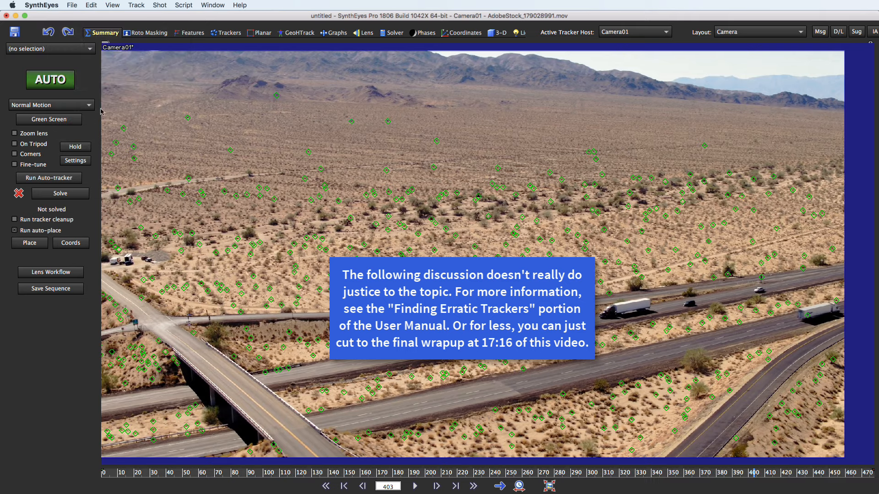
pyautogui.click(137, 6)
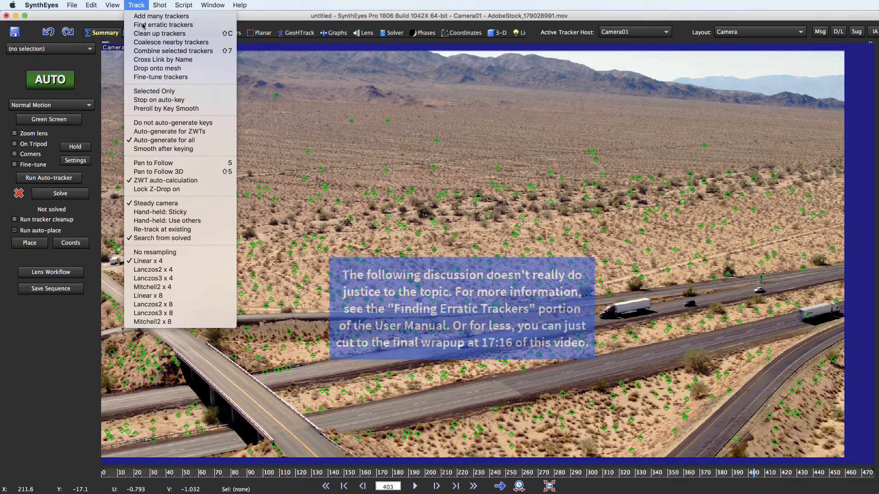
pyautogui.click(143, 25)
pyautogui.moveTo(174, 41); pyautogui.dragTo(282, 108)
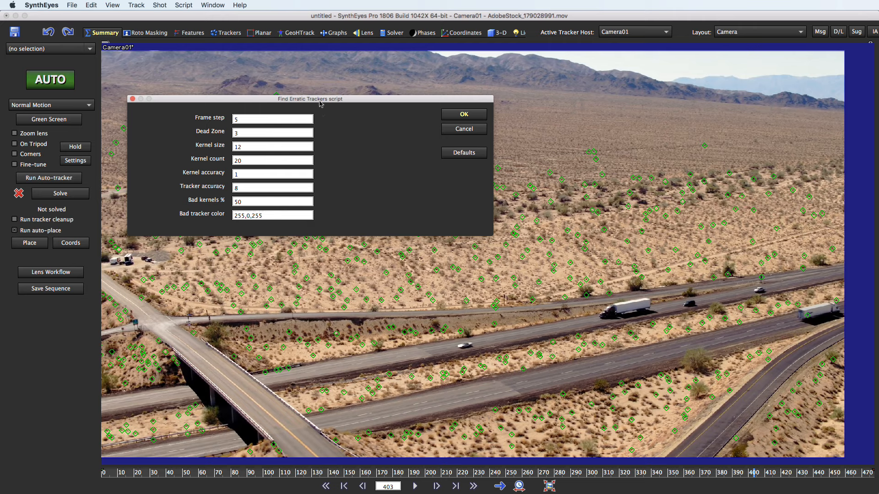
pyautogui.moveTo(317, 100); pyautogui.dragTo(292, 63)
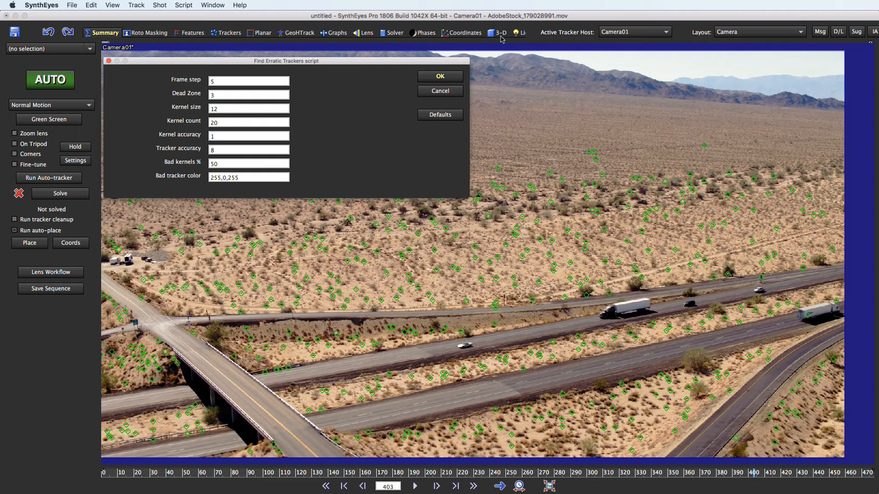
pyautogui.click(440, 91)
# At frame 145, open the Find Erratic Trackers settings and set the frame step to 2 and the kernel size to 18.
pyautogui.click(264, 474)
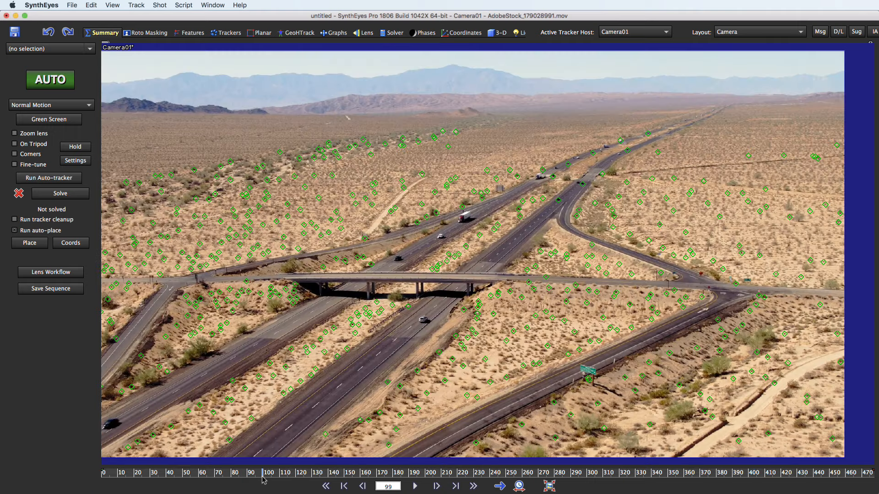
pyautogui.click(336, 474)
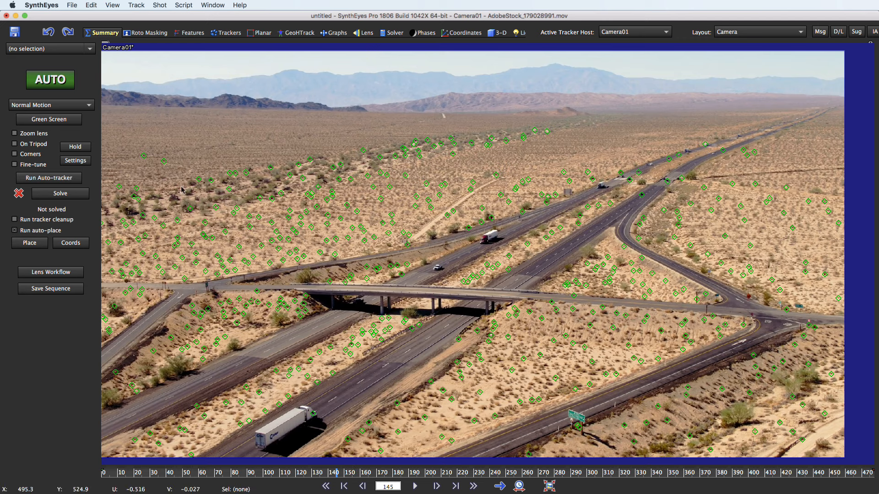
pyautogui.click(136, 6)
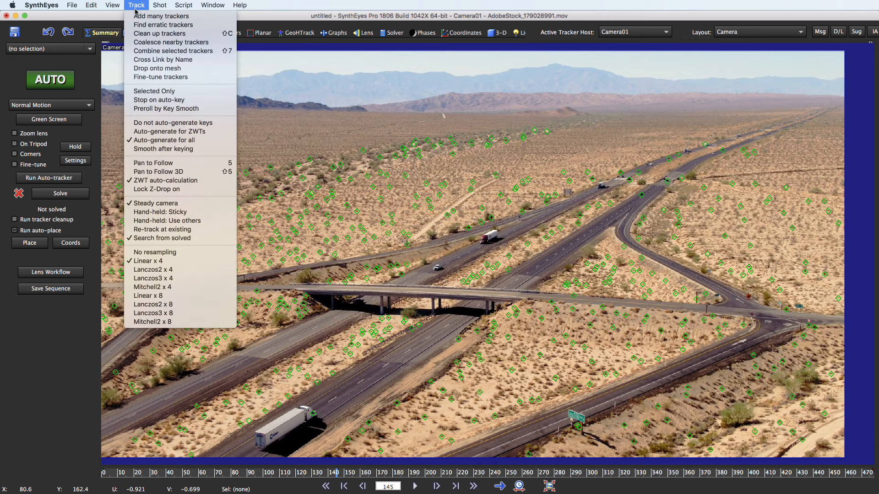
pyautogui.click(161, 25)
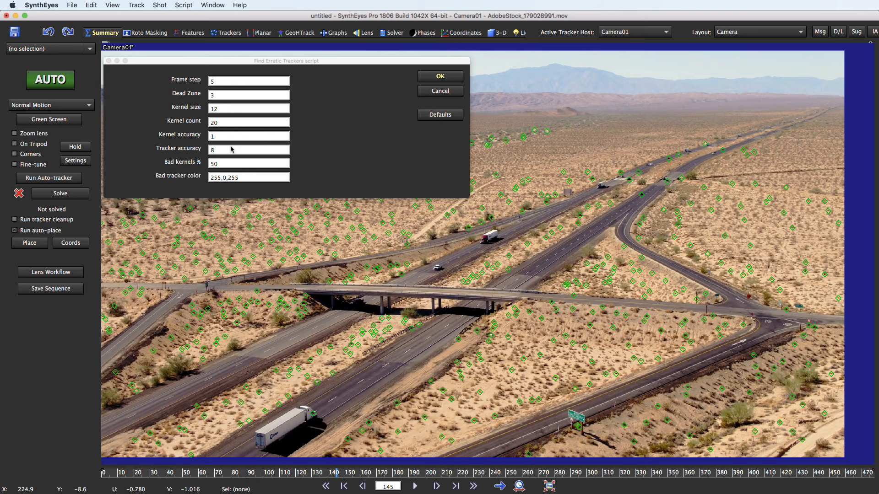
pyautogui.moveTo(219, 152)
pyautogui.click(219, 81)
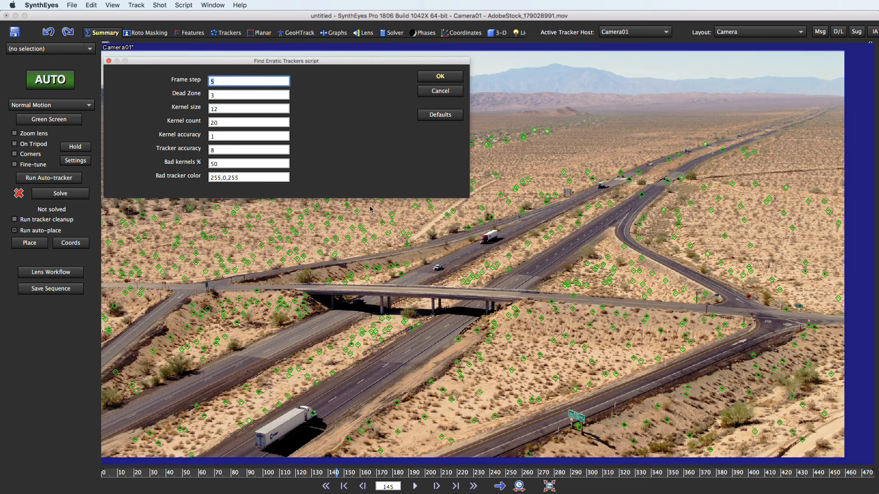
pyautogui.write('2')
pyautogui.click(239, 108)
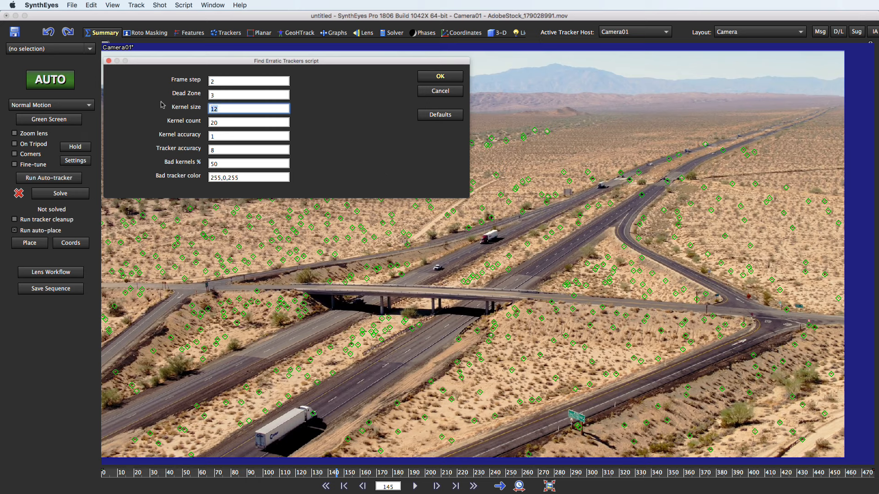
pyautogui.write('18')
# Run the erratic tracker search with a kernel count of 30 and tracker accuracy of 4, and dismiss its report.
pyautogui.click(218, 122)
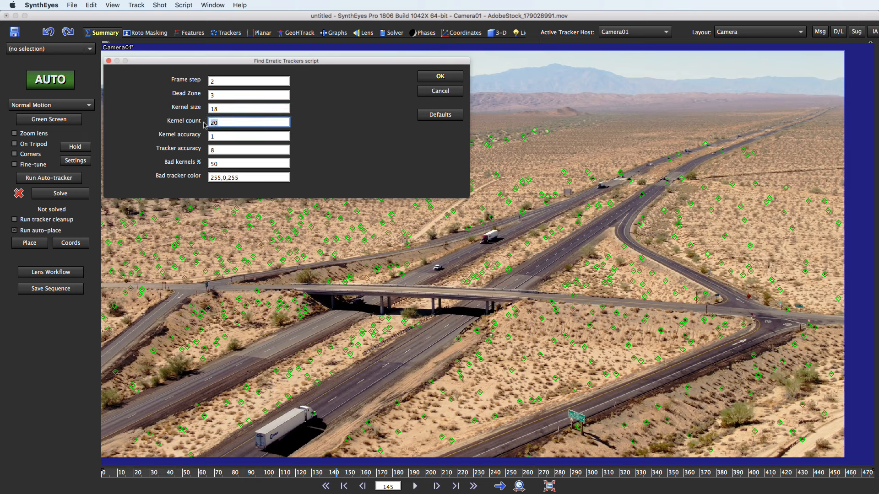
pyautogui.write('30')
pyautogui.click(237, 150)
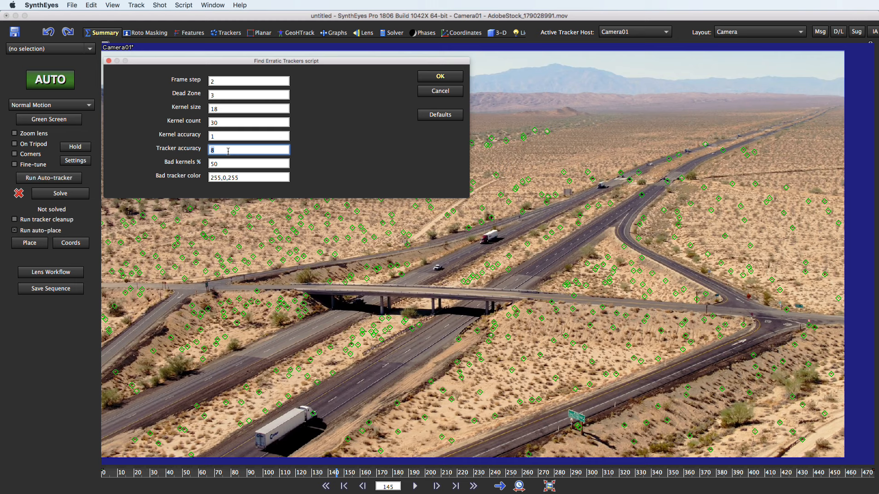
pyautogui.write('4')
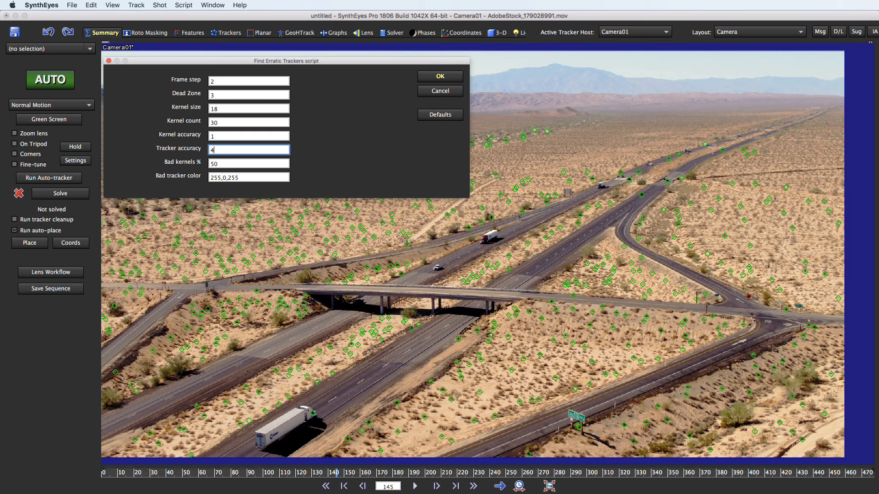
pyautogui.click(439, 77)
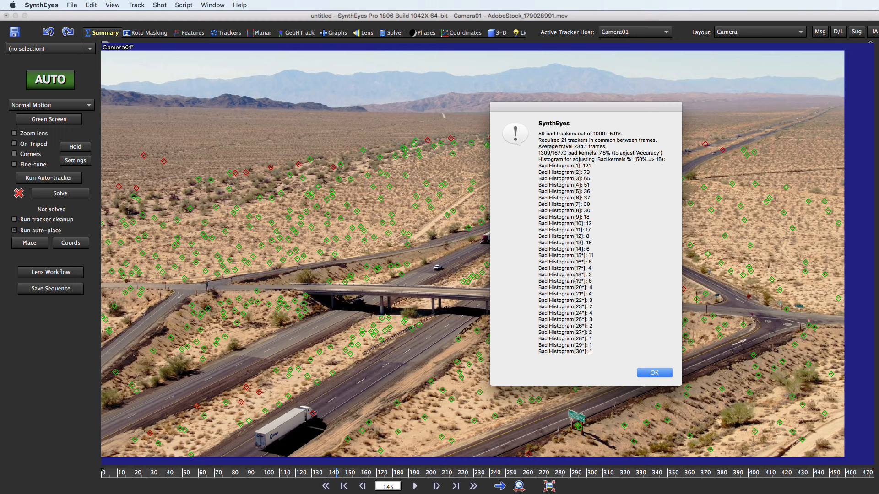
pyautogui.click(650, 373)
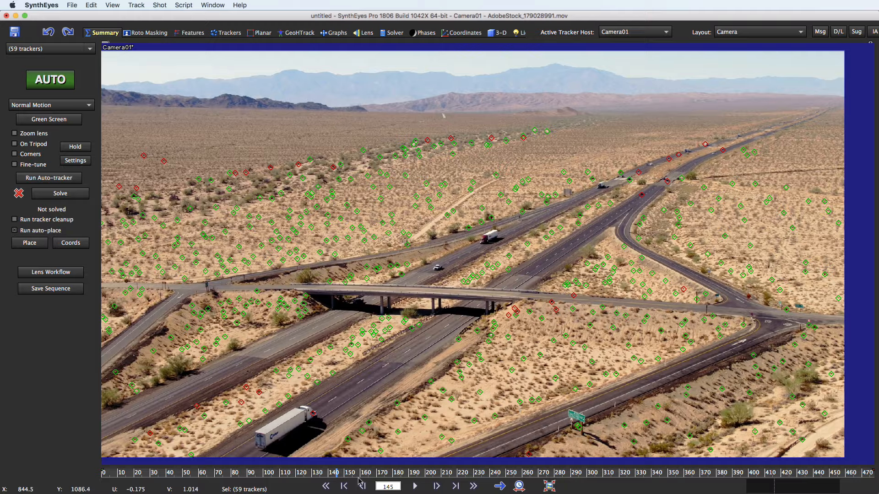
# Scrub forward through frames 187 and 206 to examine which trackers the search marked as erratic.
pyautogui.moveTo(315, 473); pyautogui.dragTo(404, 473)
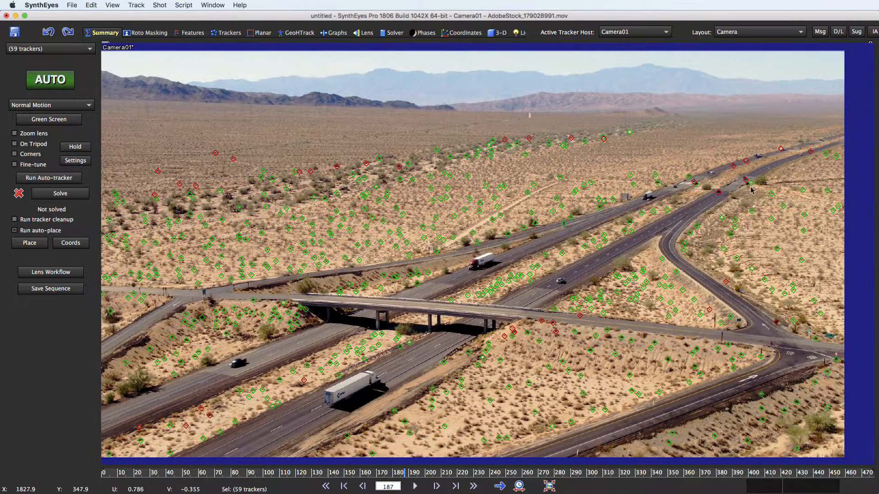
pyautogui.moveTo(425, 474)
pyautogui.mouseDown()
pyautogui.moveTo(667, 471)
pyautogui.moveTo(436, 469)
pyautogui.mouseUp()
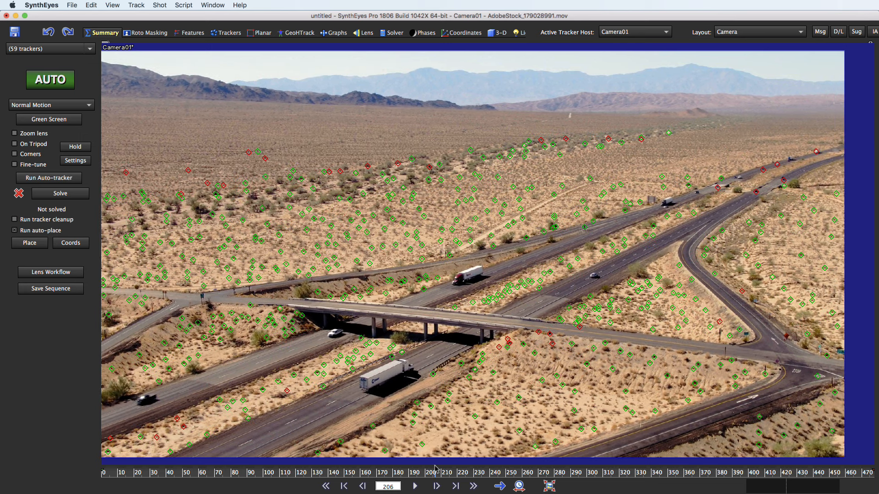